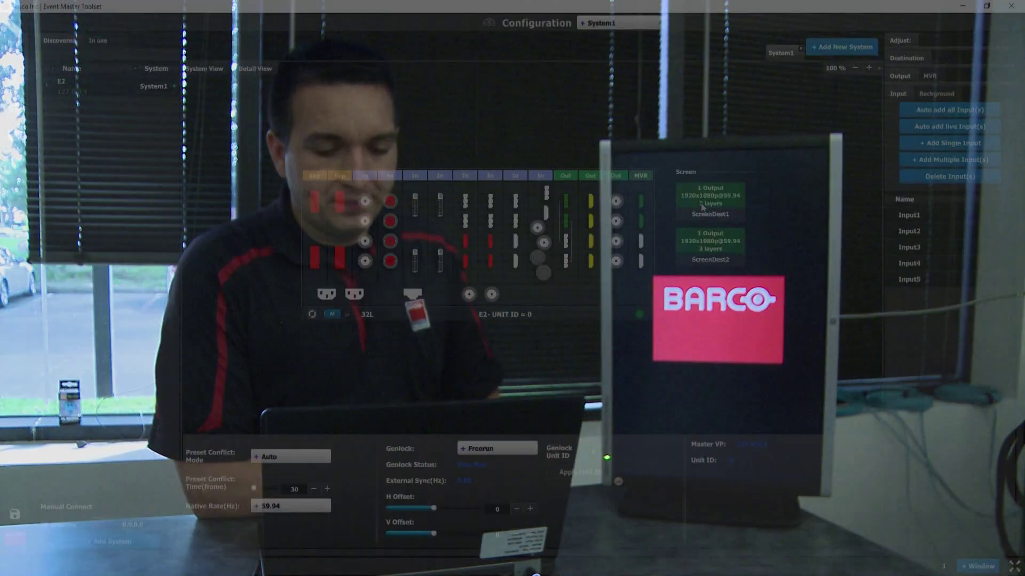
Select the ScreenDest1 card and expand its Adjust: ScreenDest1 settings panel
{"action": "left_click", "coordinate": [700, 203]}
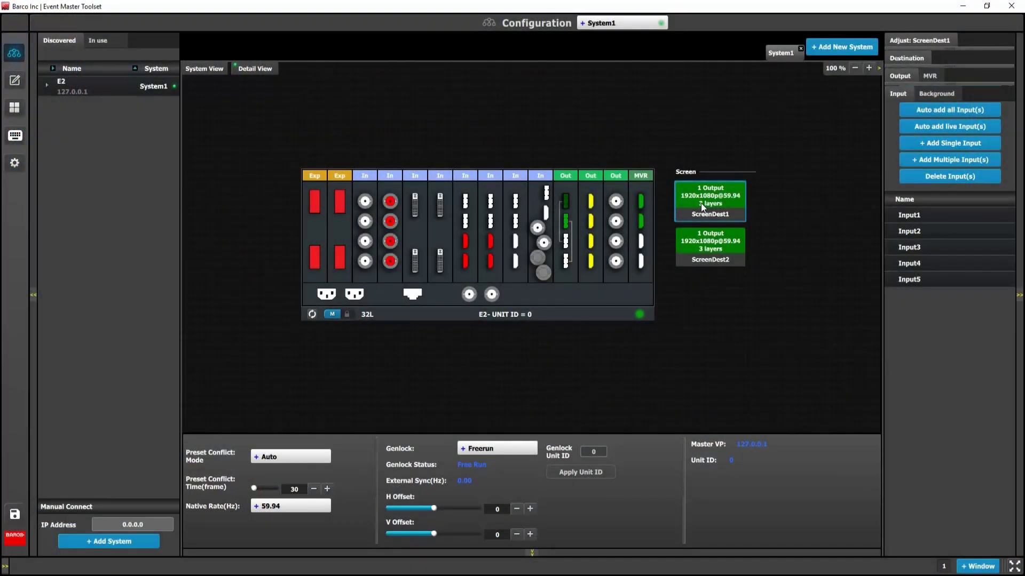
{"action": "left_click", "coordinate": [898, 40]}
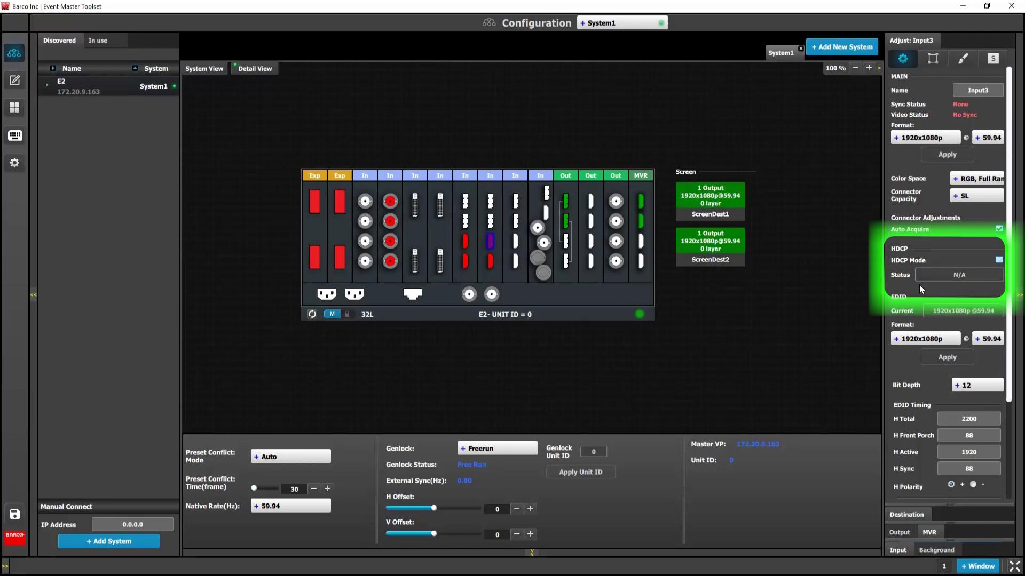
View ScreenDest1's HDCP Mode, then the MVROut1 multiviewer output's HDMI HDCP settings
{"action": "left_click", "coordinate": [694, 209]}
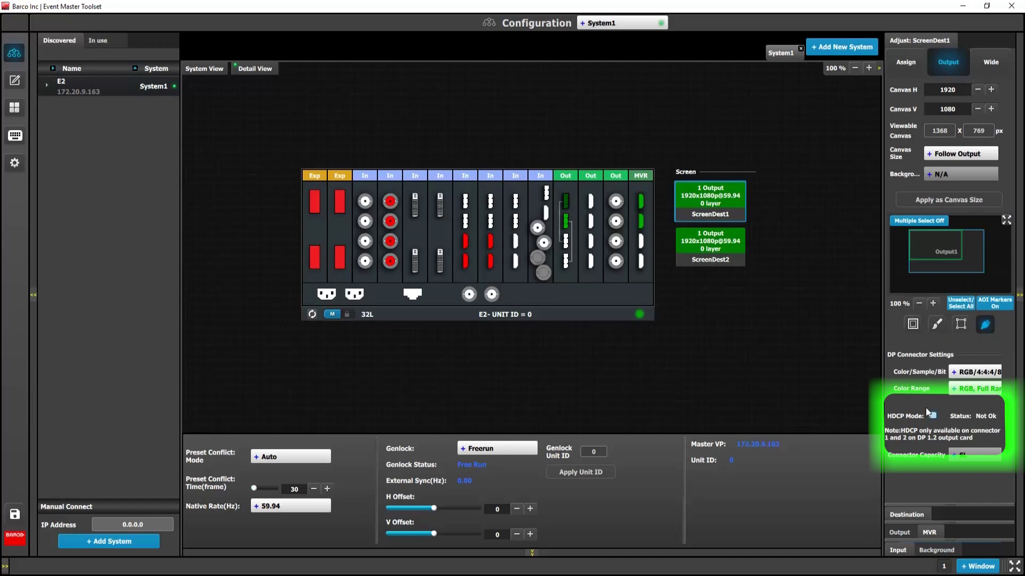
{"action": "left_click", "coordinate": [641, 201]}
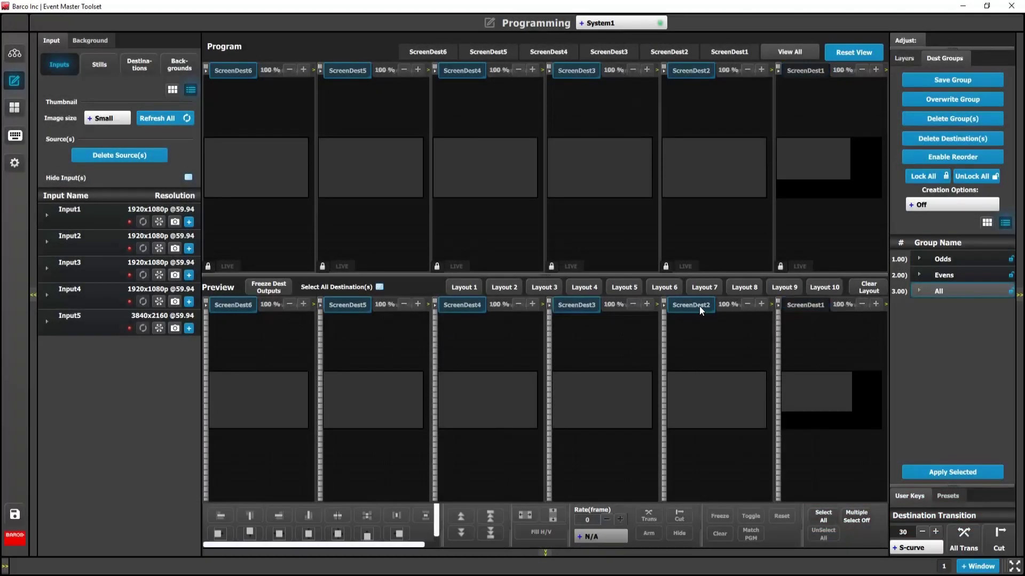
Deselect ScreenDest2 through ScreenDest6 so no destination remains selected
{"action": "left_click", "coordinate": [699, 306]}
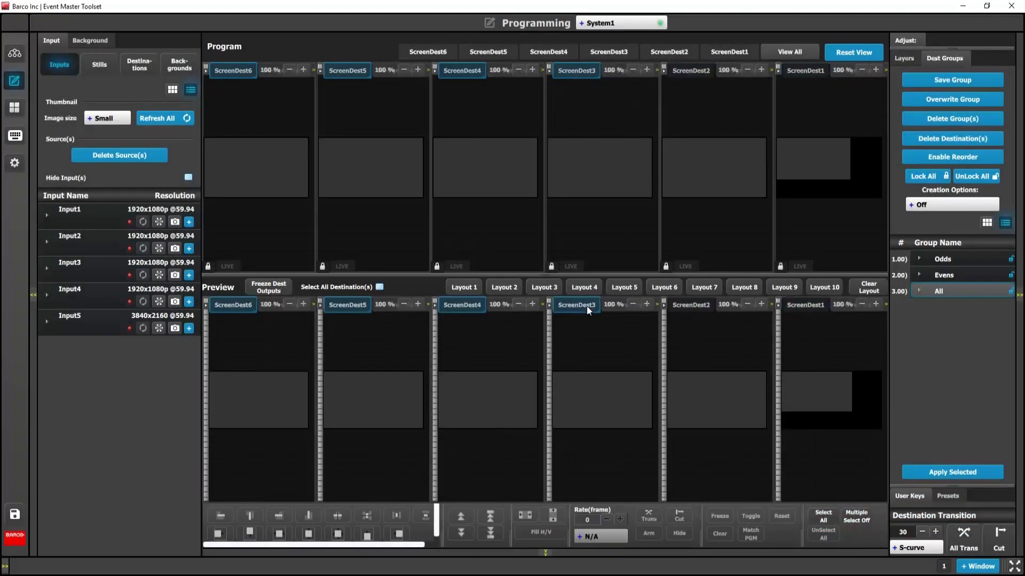
{"action": "left_click", "coordinate": [575, 306]}
{"action": "left_click", "coordinate": [463, 306]}
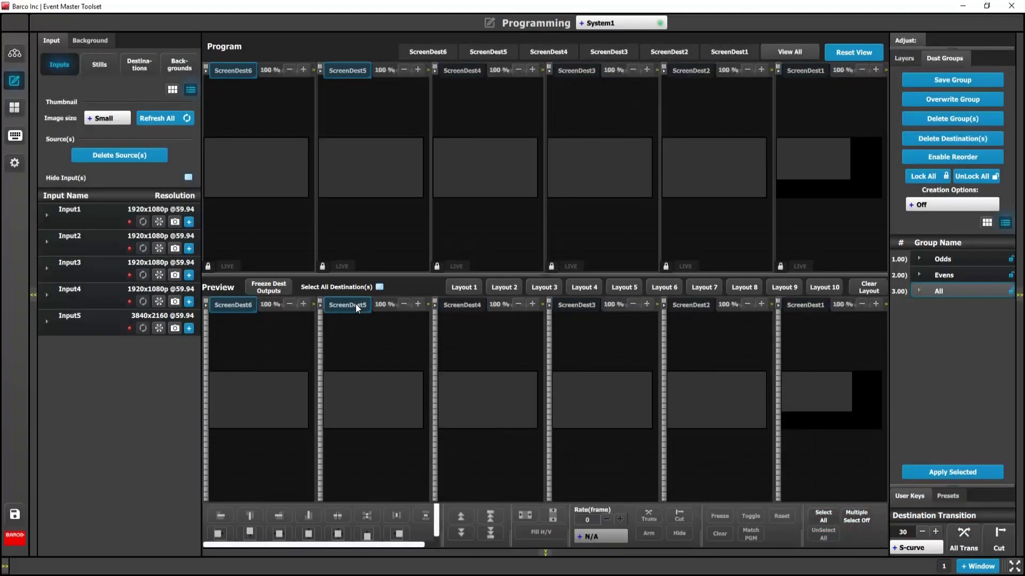
{"action": "left_click", "coordinate": [355, 304]}
{"action": "left_click", "coordinate": [217, 306]}
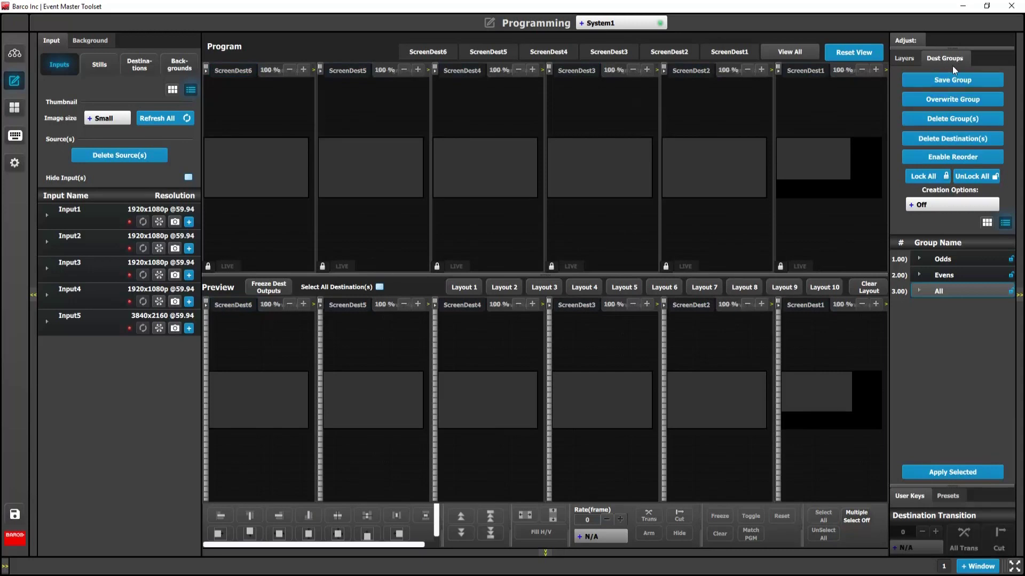
Save the empty selection as a new destination group and rename Group4.00 to 'Clear'
{"action": "left_click", "coordinate": [947, 78]}
{"action": "left_click", "coordinate": [970, 305]}
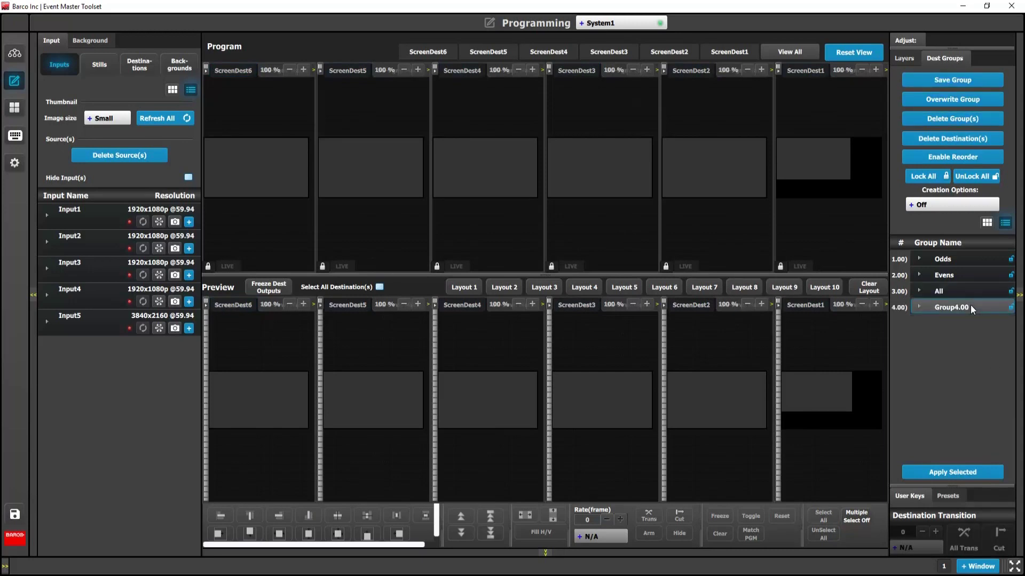
{"action": "left_click", "coordinate": [970, 305]}
{"action": "type", "text": "Clear"}
{"action": "left_click", "coordinate": [952, 259]}
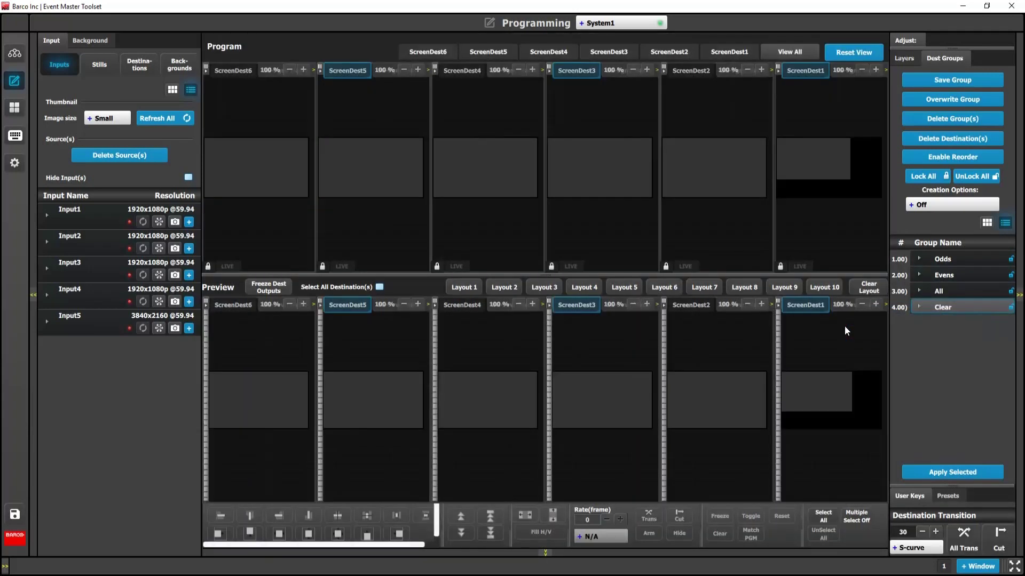
Recall the Clear, Evens and All groups onto Preview, finishing with Clear
{"action": "left_click_drag", "start_coordinate": [959, 308], "coordinate": [851, 331]}
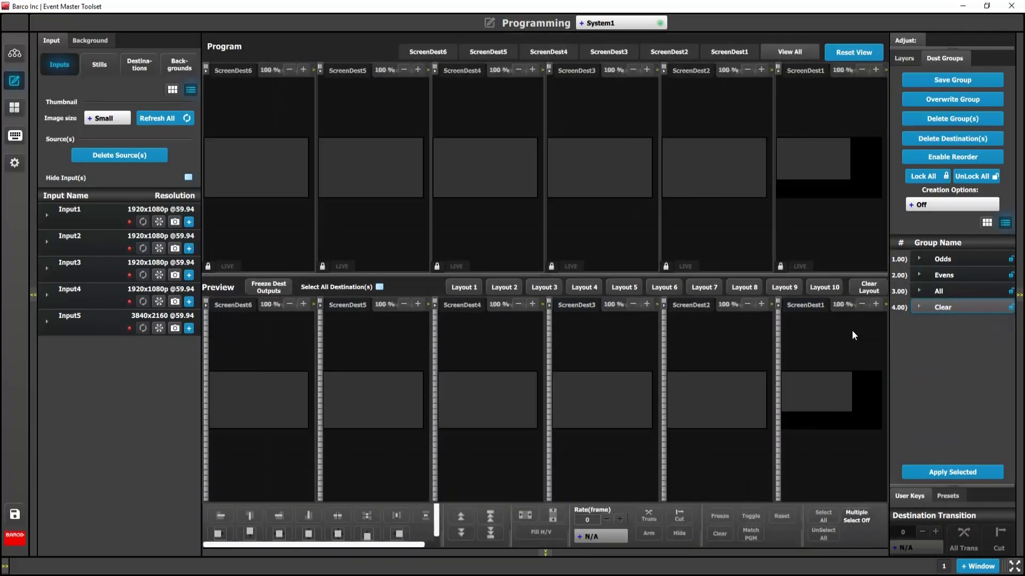
{"action": "left_click_drag", "start_coordinate": [939, 275], "coordinate": [830, 326]}
{"action": "left_click_drag", "start_coordinate": [934, 302], "coordinate": [836, 337]}
{"action": "left_click_drag", "start_coordinate": [938, 293], "coordinate": [875, 331]}
{"action": "left_click_drag", "start_coordinate": [936, 309], "coordinate": [833, 345]}
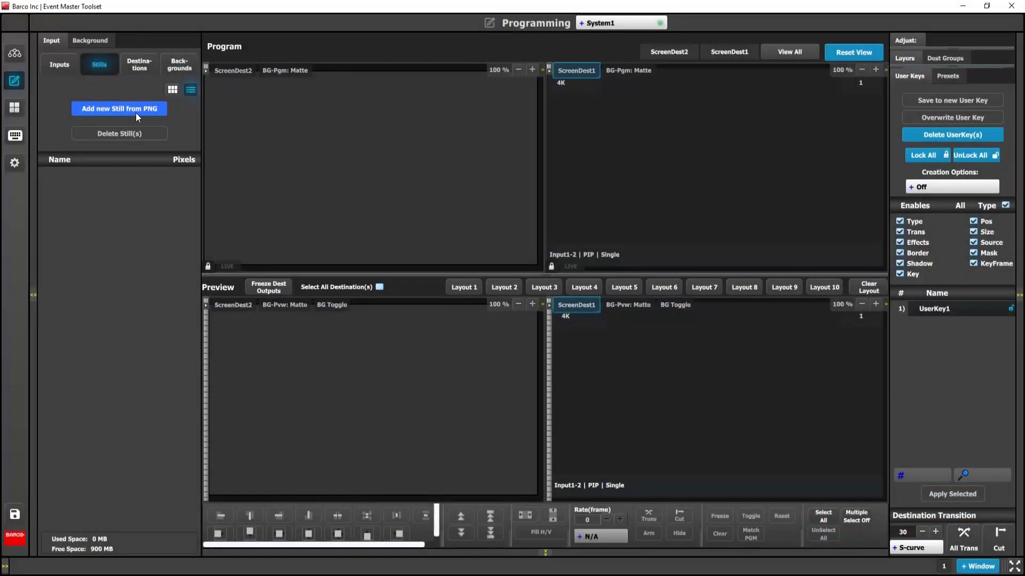
Add the PNG images 000008 through RedRoses as new stills StillStore1–StillStore14
{"action": "left_click", "coordinate": [135, 113]}
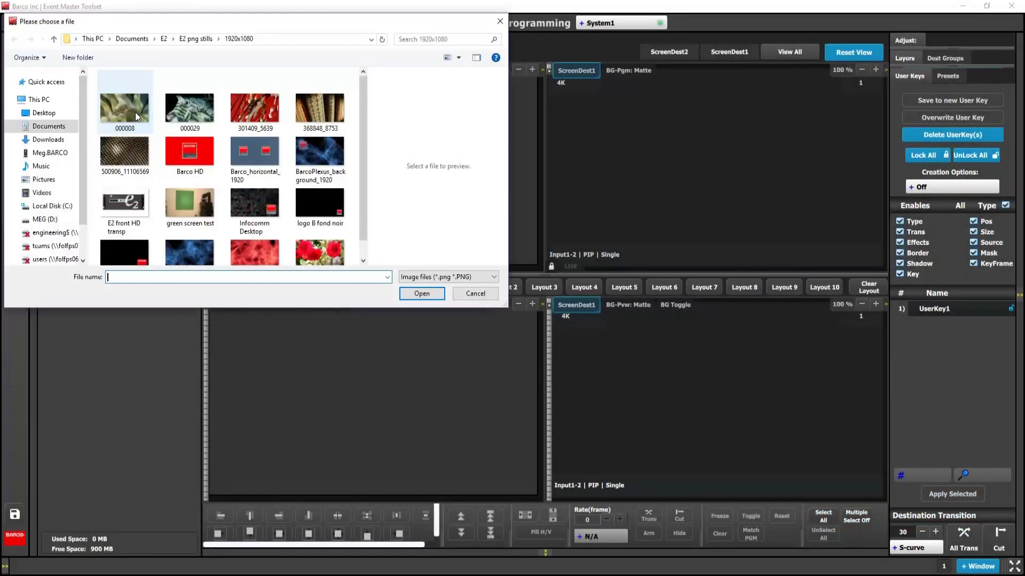
{"action": "left_click", "coordinate": [135, 112]}
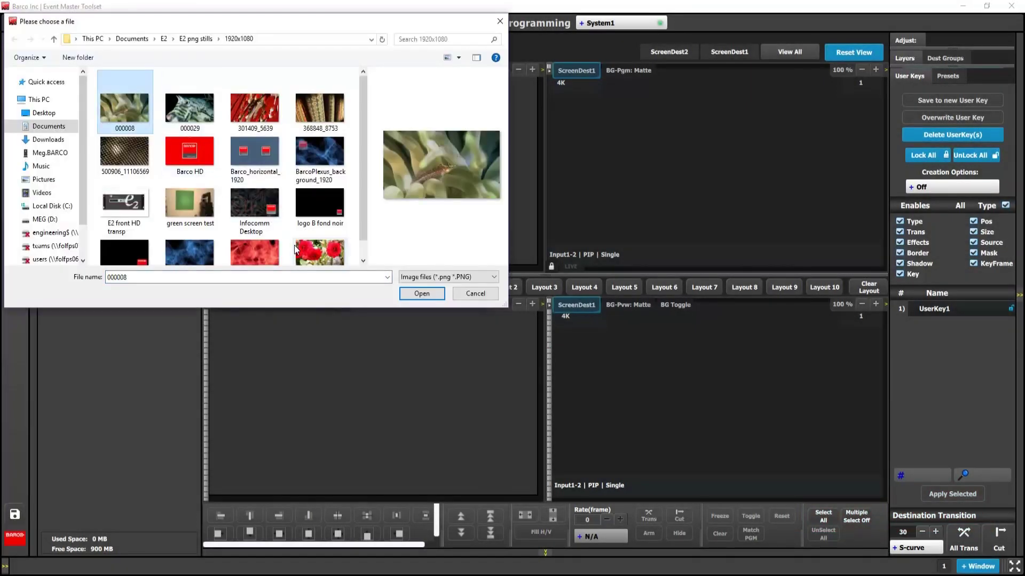
{"action": "left_click", "coordinate": [331, 249], "text": "shift"}
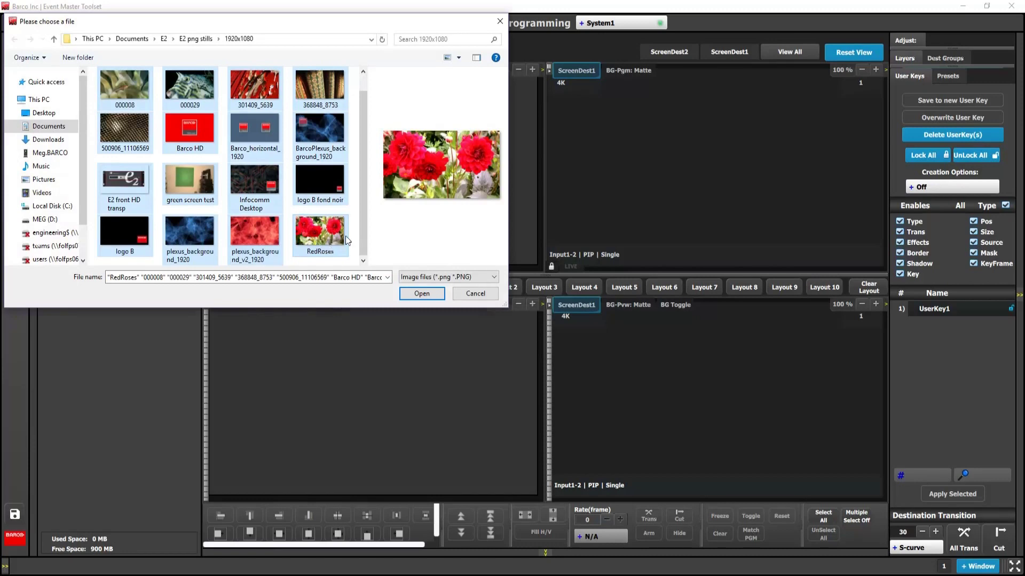
{"action": "left_click", "coordinate": [416, 295]}
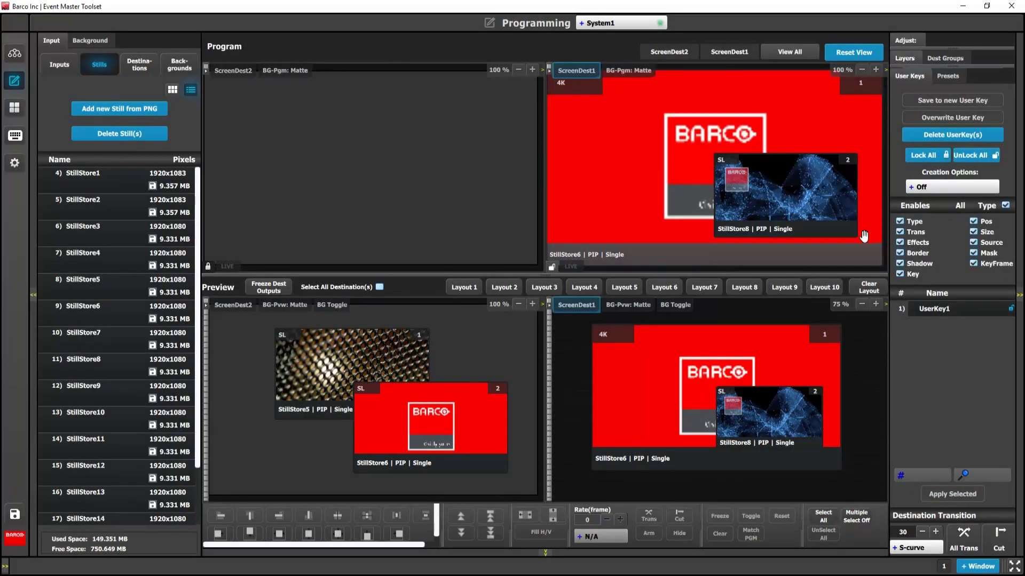
Select the StillStore8 PIP layer and bring up Layer2's Layer Effects opacity setting
{"action": "left_click", "coordinate": [829, 205]}
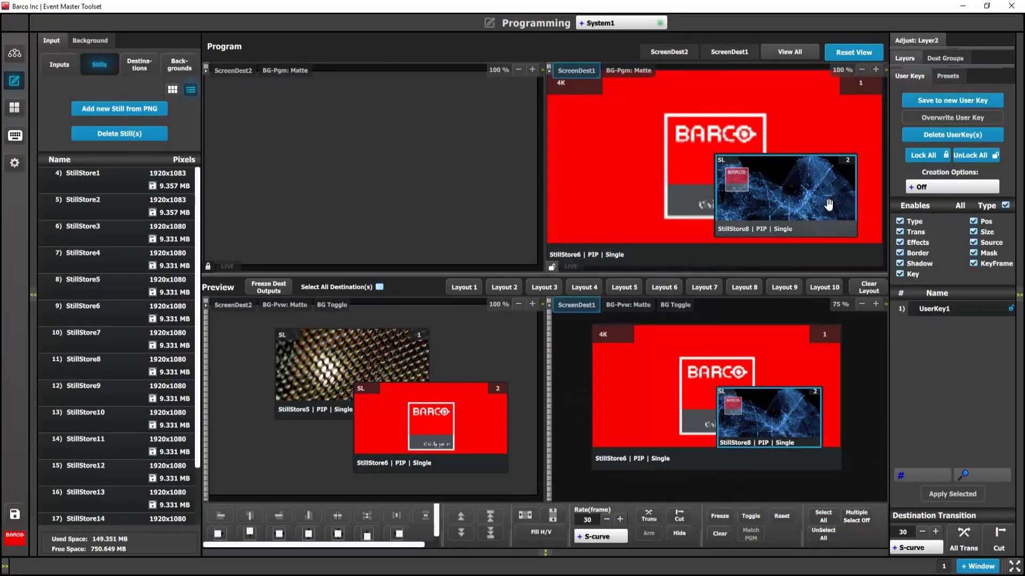
{"action": "left_click", "coordinate": [920, 38]}
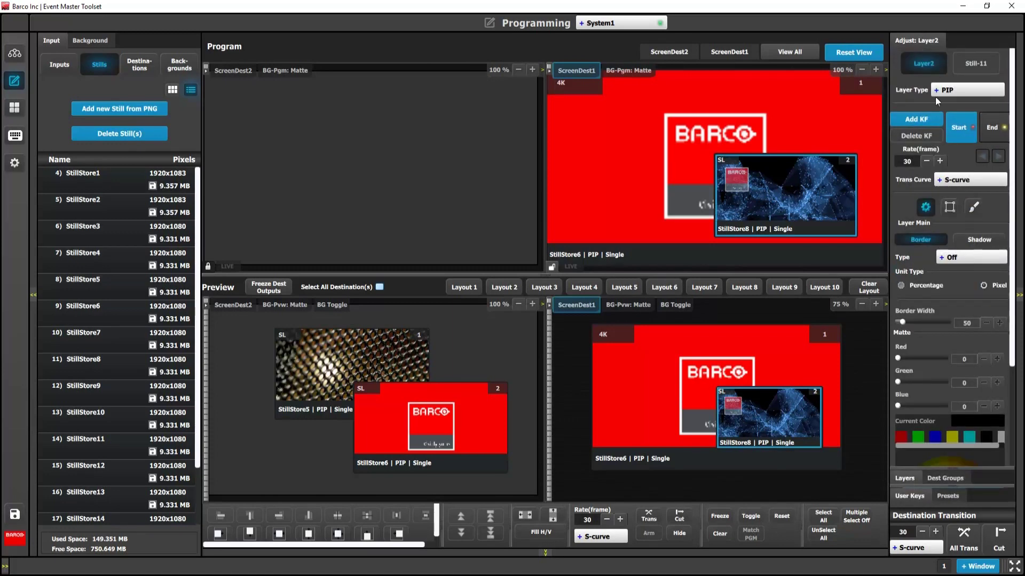
{"action": "left_click", "coordinate": [972, 211]}
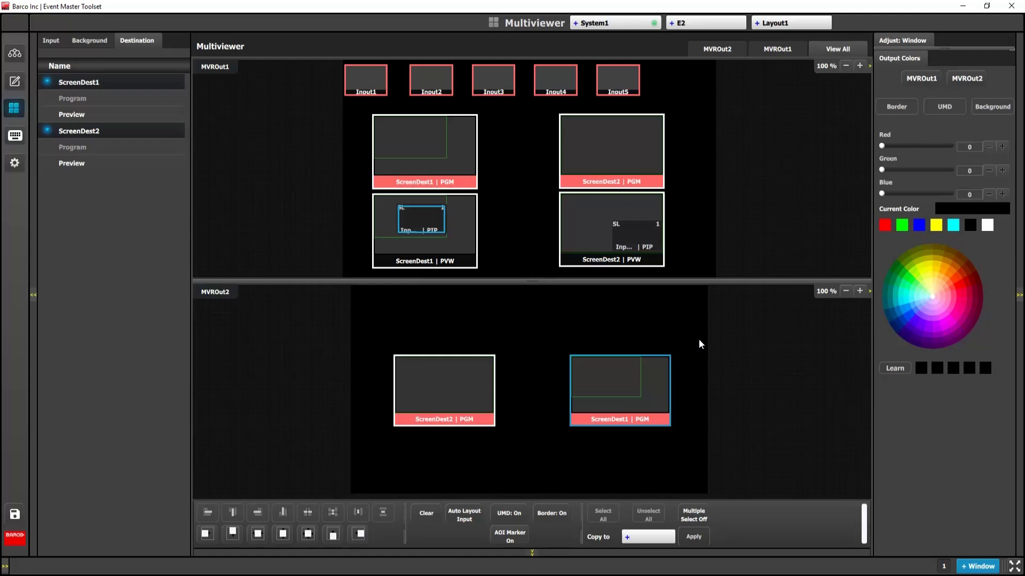
Copy the current multiviewer layout into Layout 4, then switch to Layout4 to check it
{"action": "left_click", "coordinate": [628, 542]}
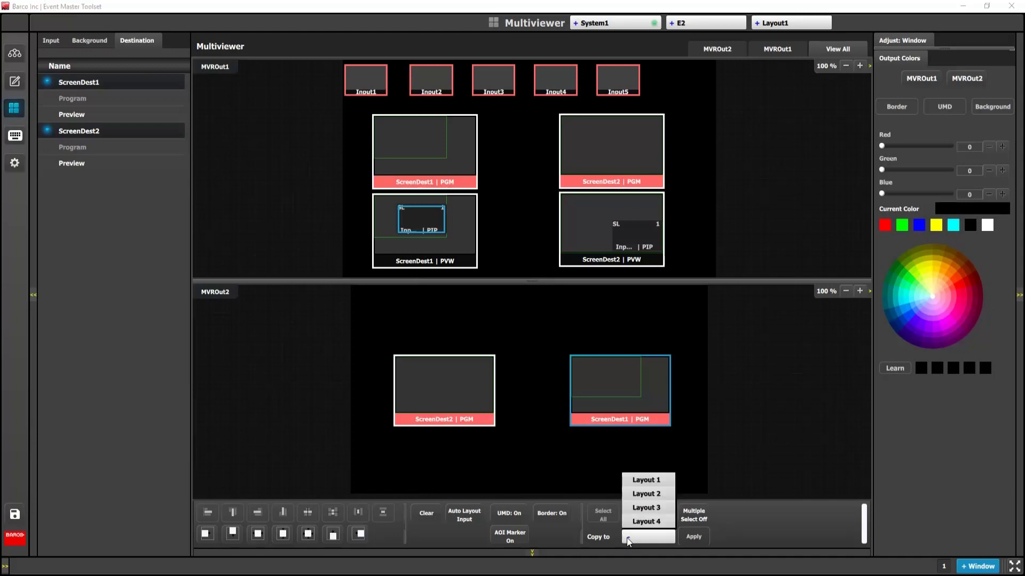
{"action": "left_click", "coordinate": [630, 522]}
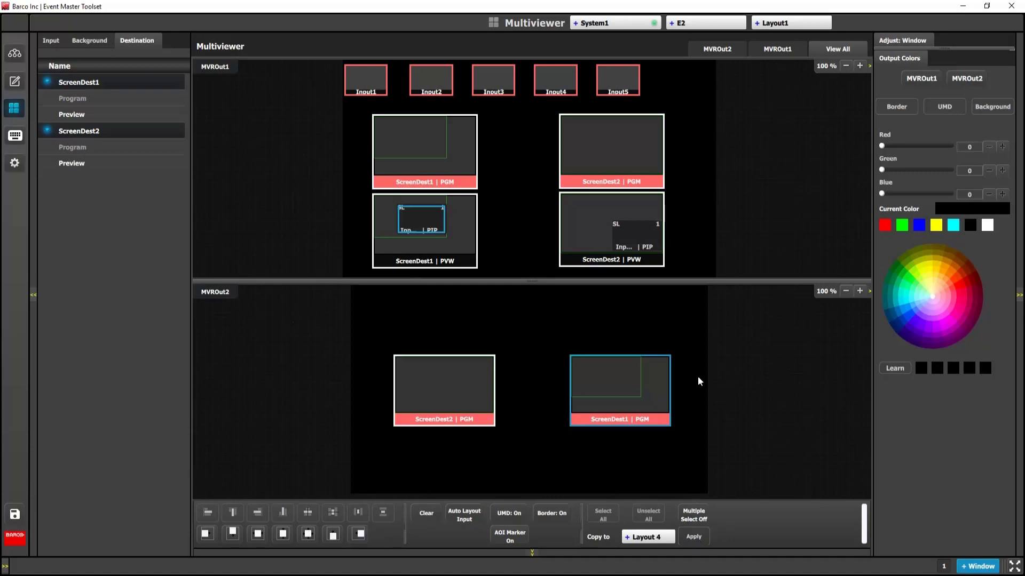
{"action": "left_click", "coordinate": [758, 27]}
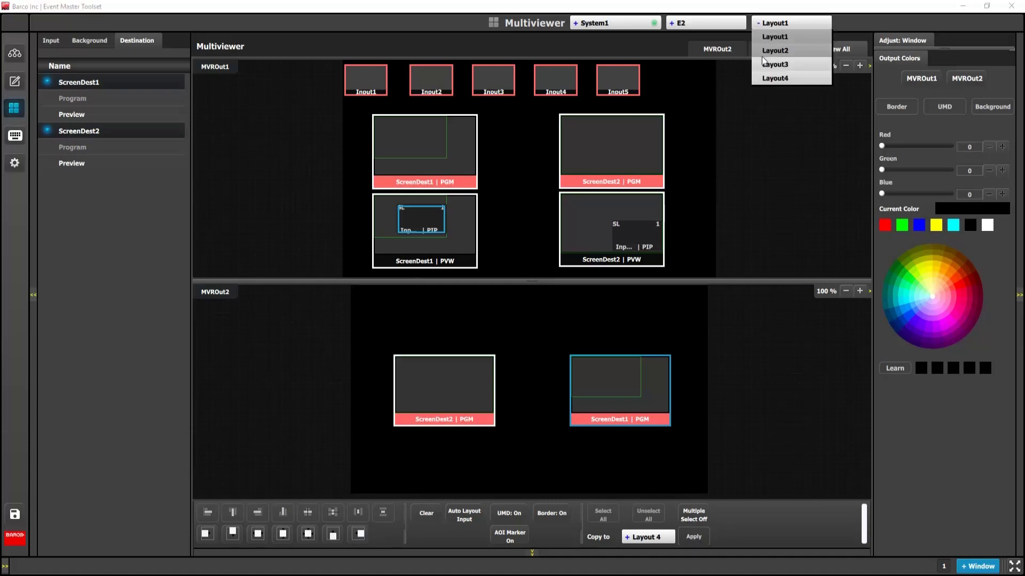
{"action": "left_click", "coordinate": [774, 78]}
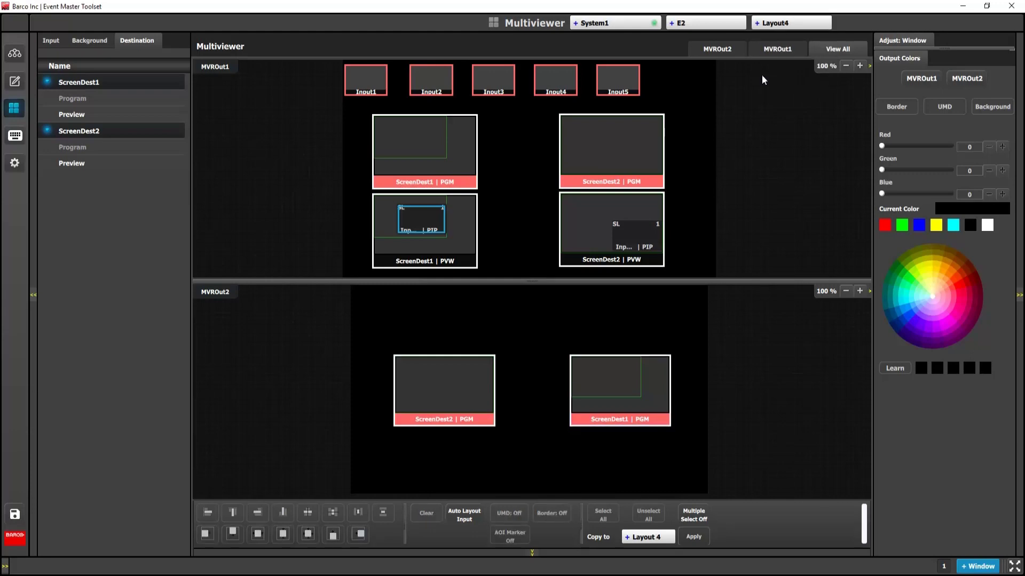
{"action": "left_click", "coordinate": [766, 26]}
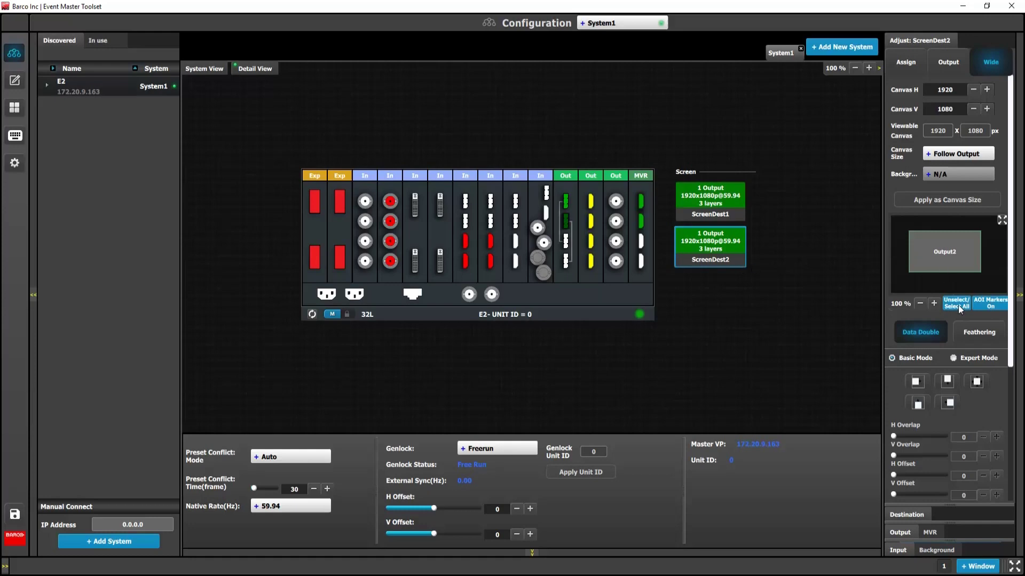
Turn on Expert Mode for ScreenDest2's area of interest and enlarge the Output2 canvas
{"action": "left_click", "coordinate": [953, 357]}
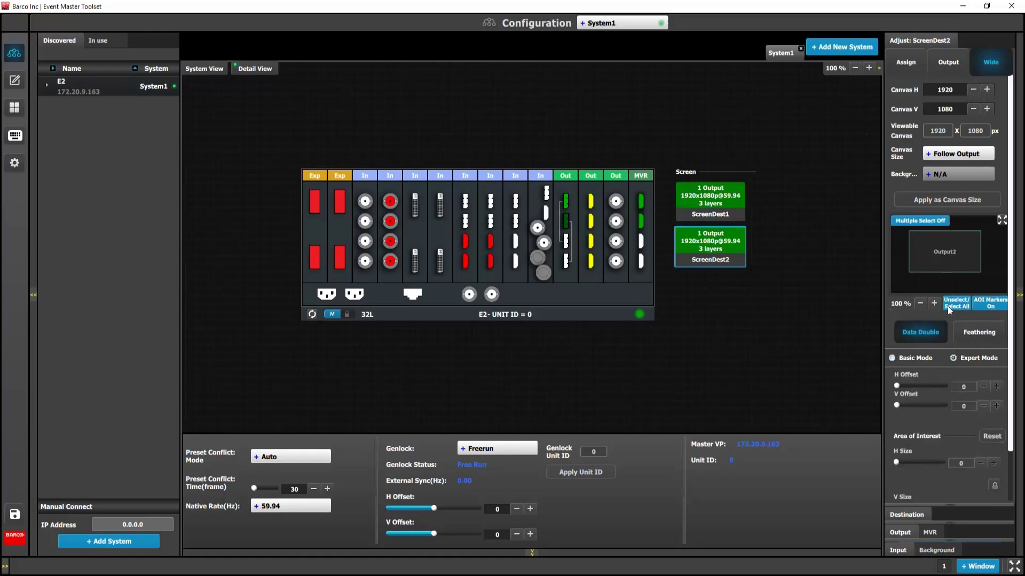
{"action": "left_click", "coordinate": [1001, 223]}
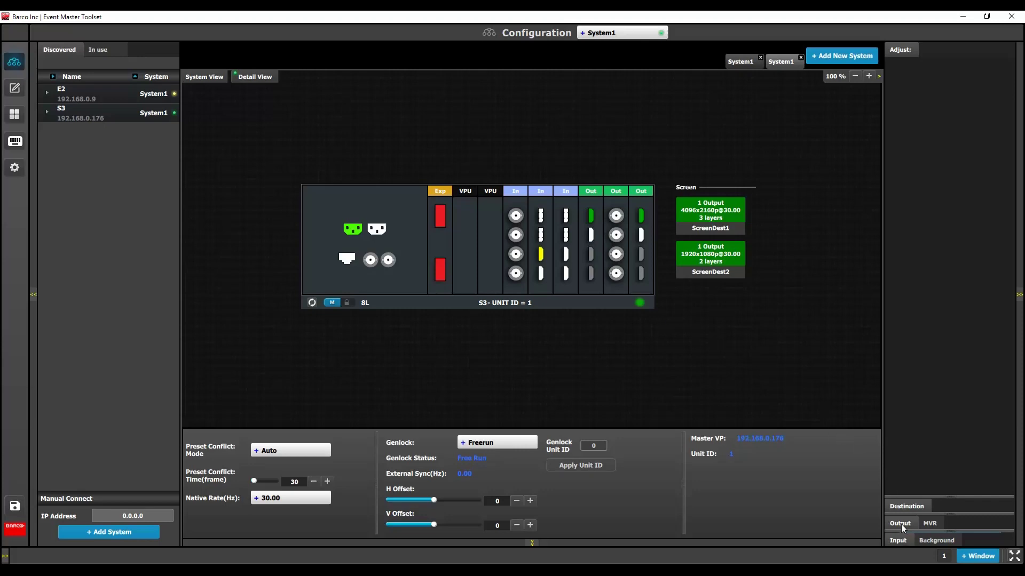
Auto-add the S3 system's live inputs from the Input tab so Input1 is listed
{"action": "left_click", "coordinate": [898, 540]}
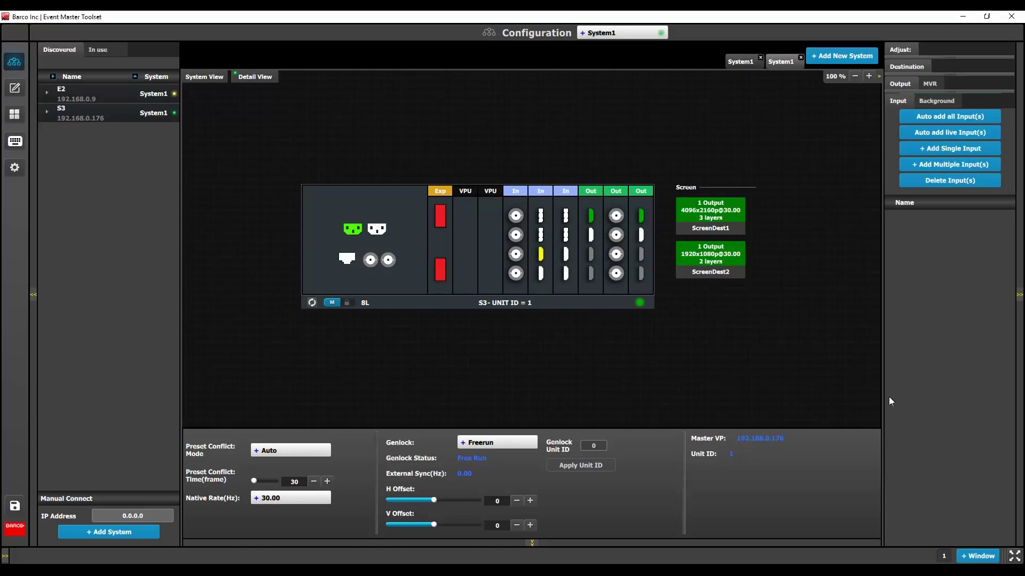
{"action": "left_click", "coordinate": [938, 133]}
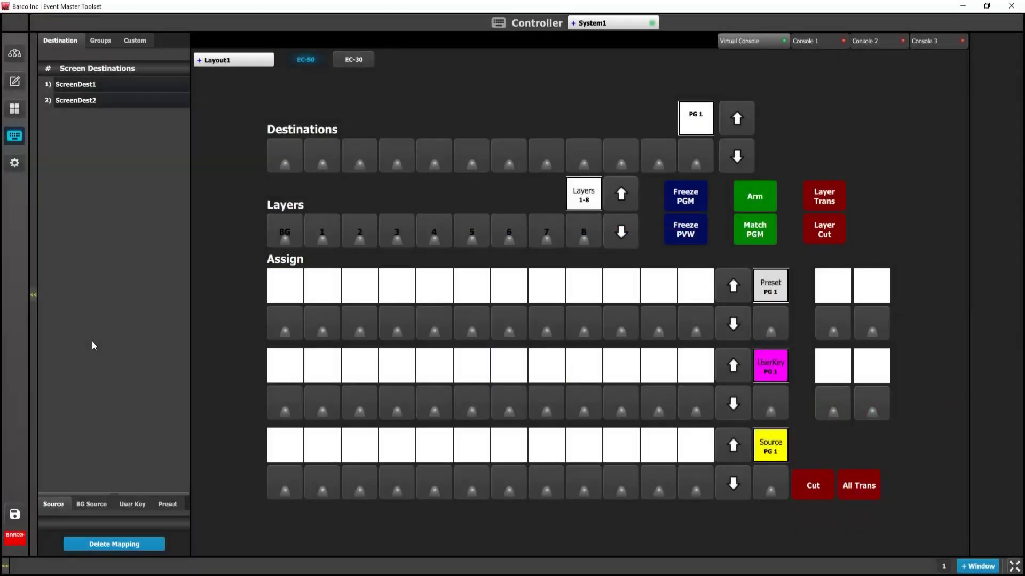
Map sources 1 to 7 onto the Layout1 controller buttons with End # set to 7
{"action": "left_click", "coordinate": [54, 505]}
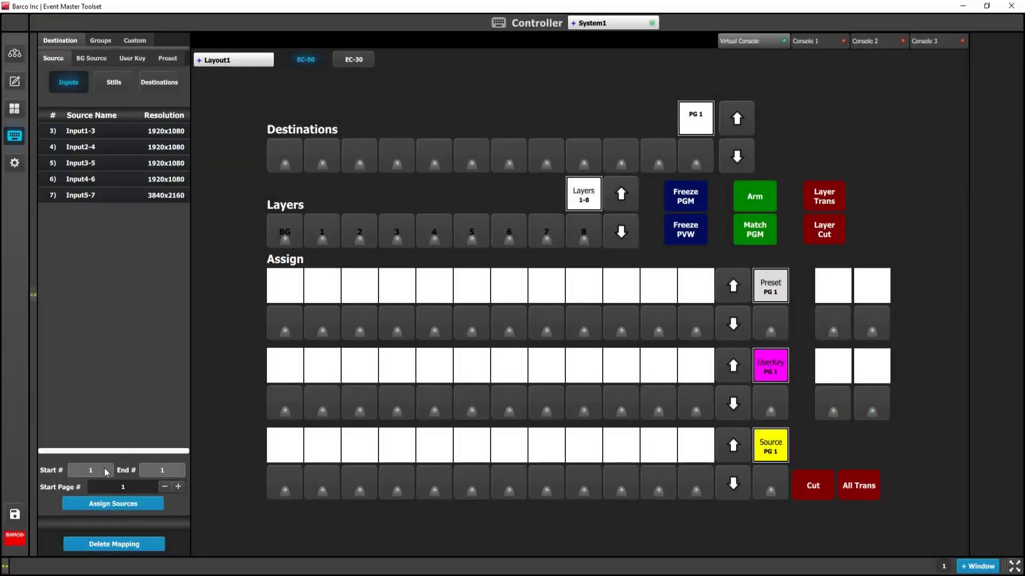
{"action": "left_click", "coordinate": [170, 470]}
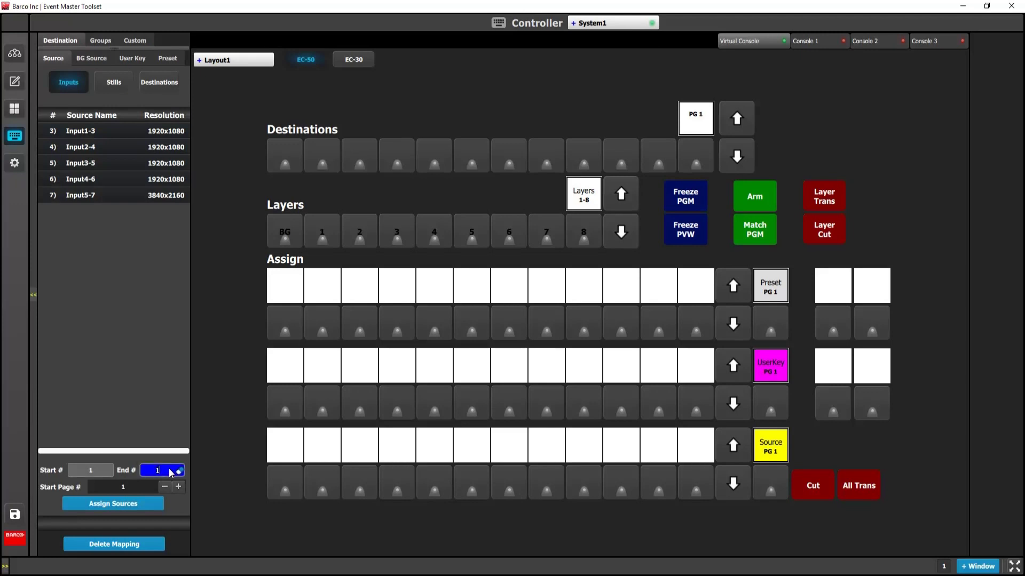
{"action": "left_click", "coordinate": [135, 508]}
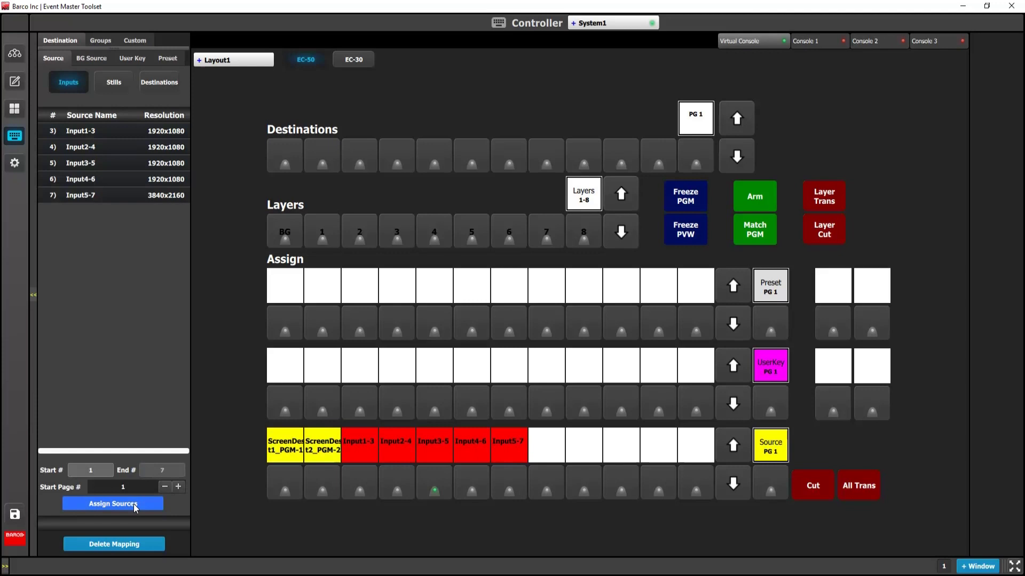